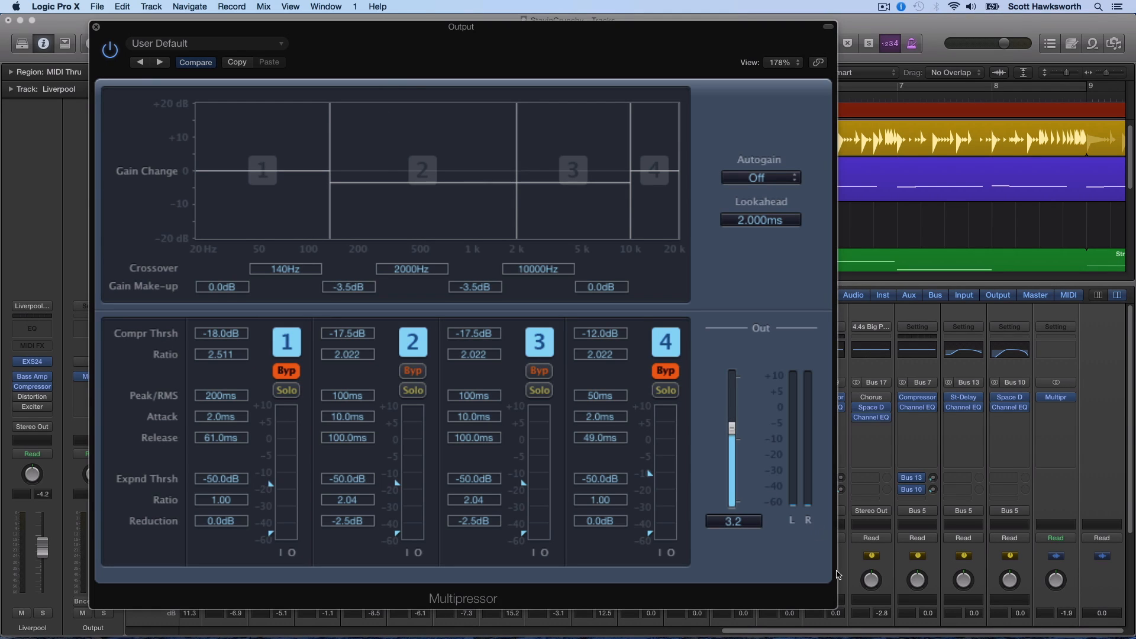
- Enlarge the Multipressor window to 184% and switch frequency band 4 off and back on
{"action": "mouse_move", "coordinate": [846, 563]}
{"action": "left_mouse_down"}
{"action": "mouse_move", "coordinate": [877, 553]}
{"action": "mouse_move", "coordinate": [863, 549]}
{"action": "left_mouse_up"}
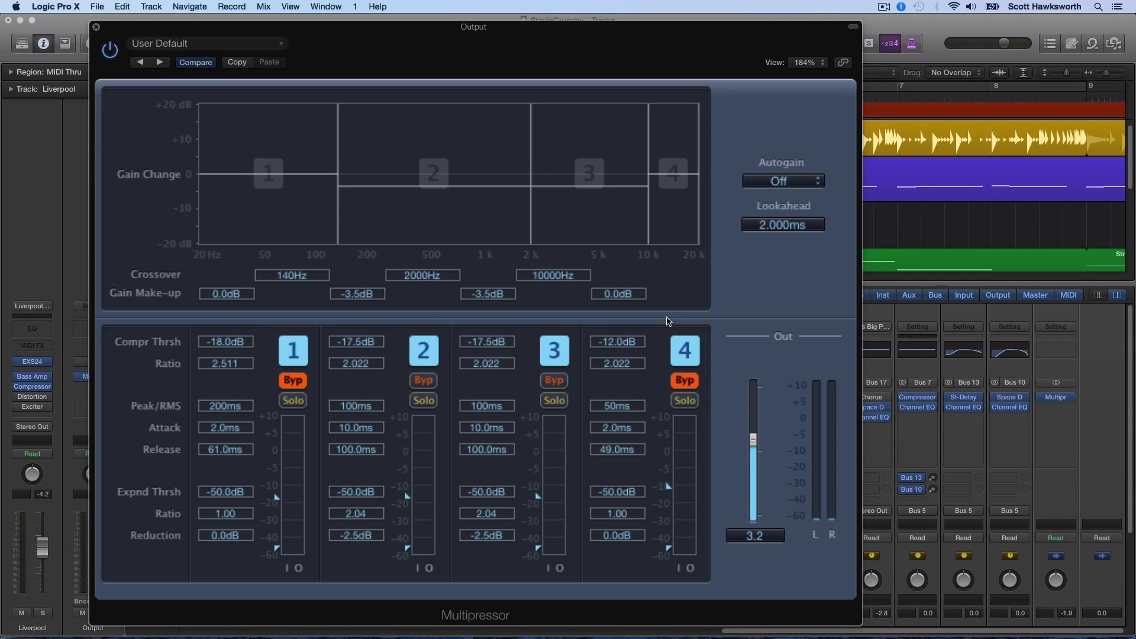
{"action": "left_click", "coordinate": [684, 351]}
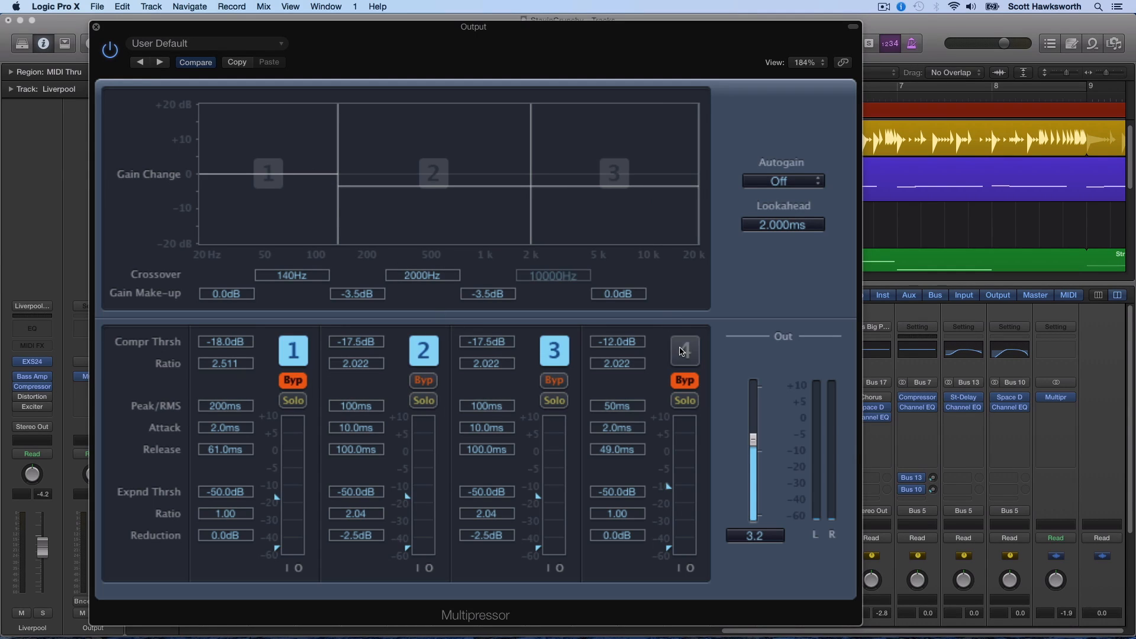
{"action": "left_click", "coordinate": [684, 350]}
{"action": "left_click", "coordinate": [684, 351]}
{"action": "left_click", "coordinate": [681, 351]}
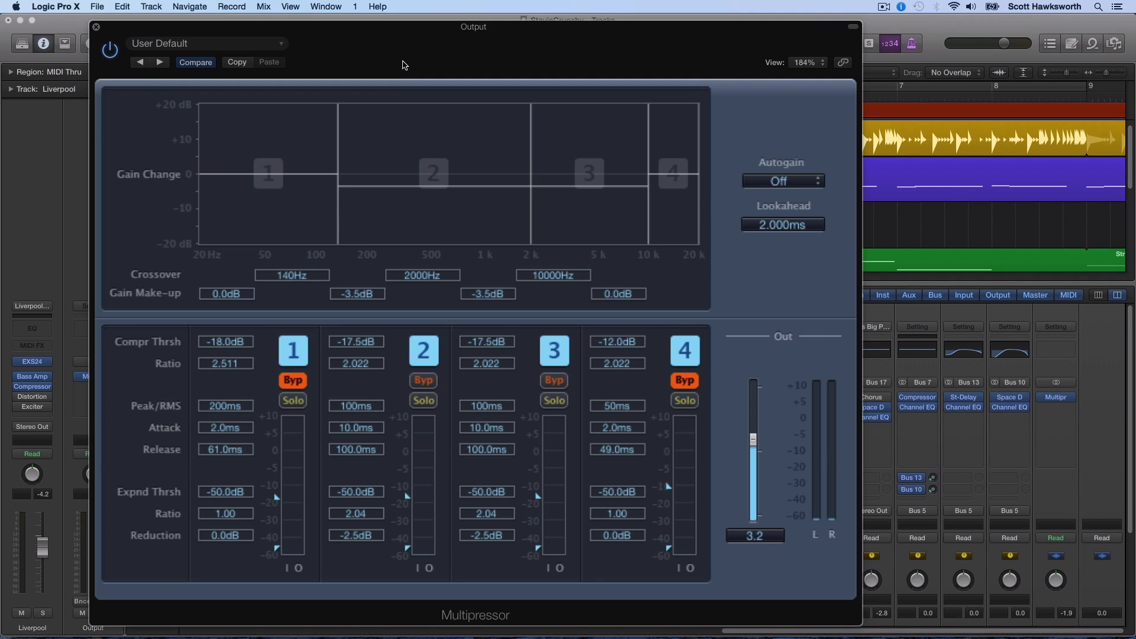
- Move the Multipressor window aside and examine the Output channel strip in the mixer, from its insert to its fader
{"action": "left_click_drag", "start_coordinate": [404, 42], "coordinate": [315, 45]}
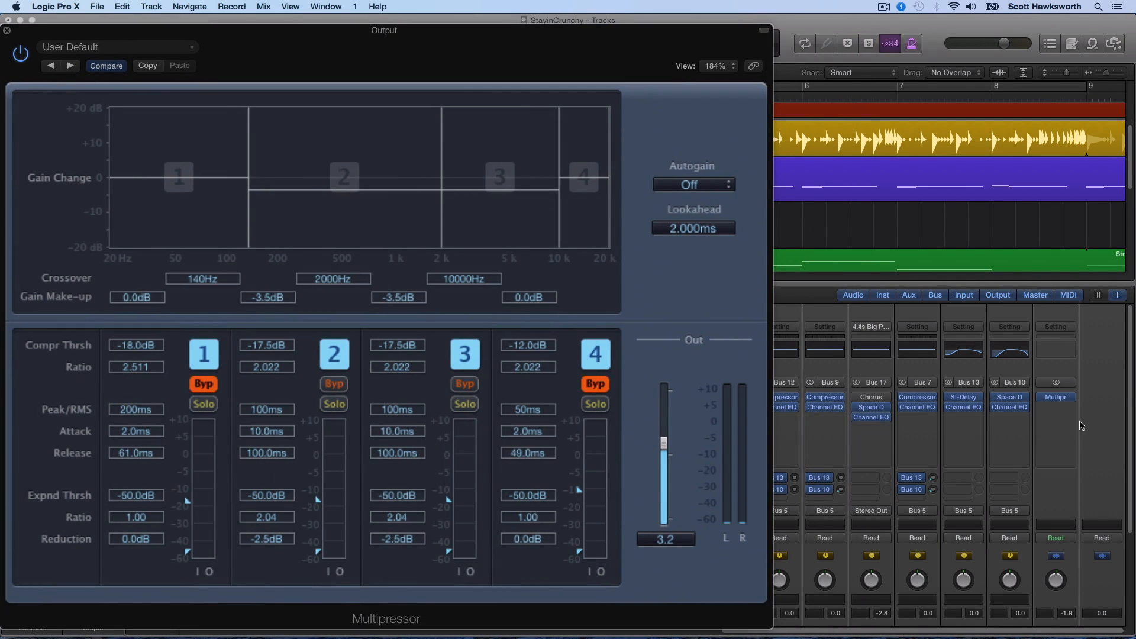
{"action": "scroll", "coordinate": [1093, 418], "scroll_direction": "down", "scroll_amount": 5}
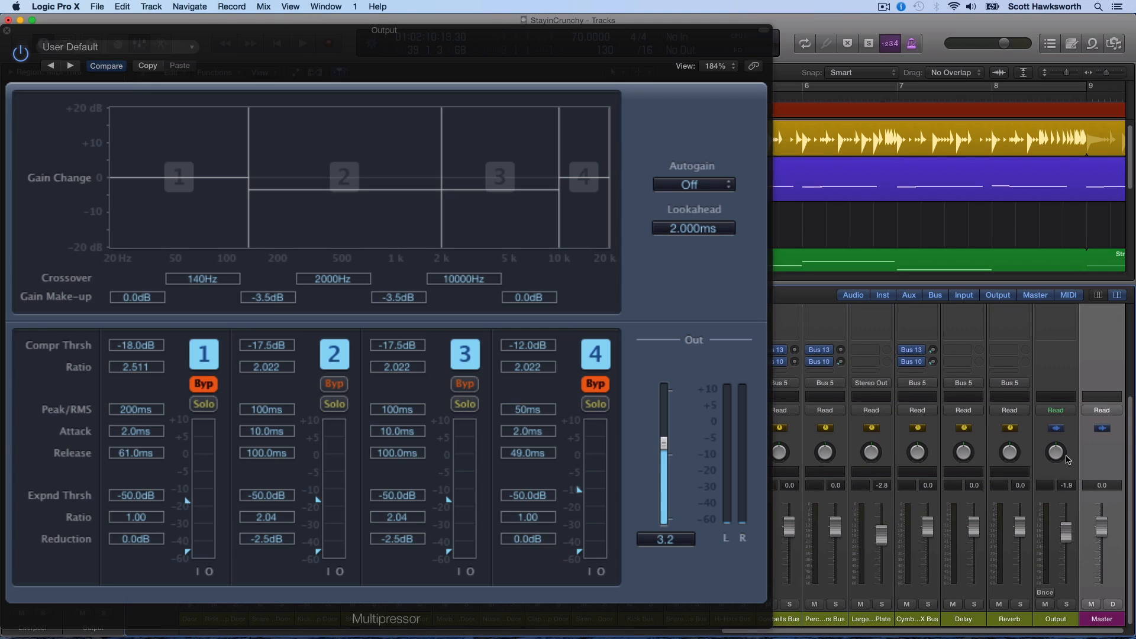
{"action": "scroll", "coordinate": [1060, 547], "scroll_direction": "up", "scroll_amount": 5}
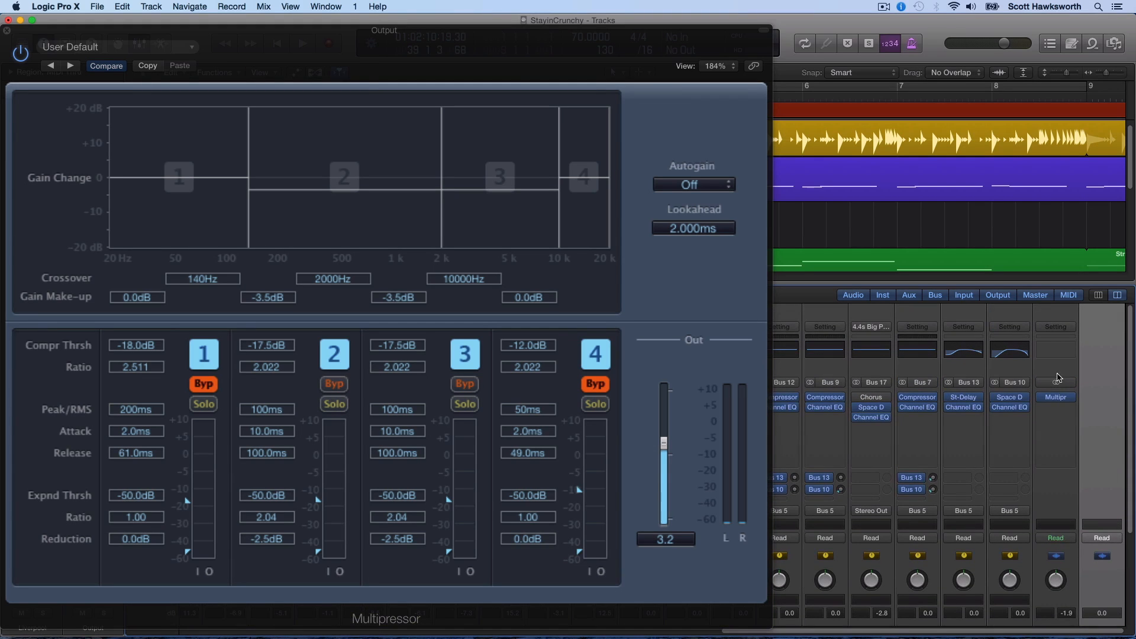
- Move the Multipressor window down clear of the arrangement and start playback shortly before Verse 2
{"action": "left_click_drag", "start_coordinate": [533, 34], "coordinate": [792, 293]}
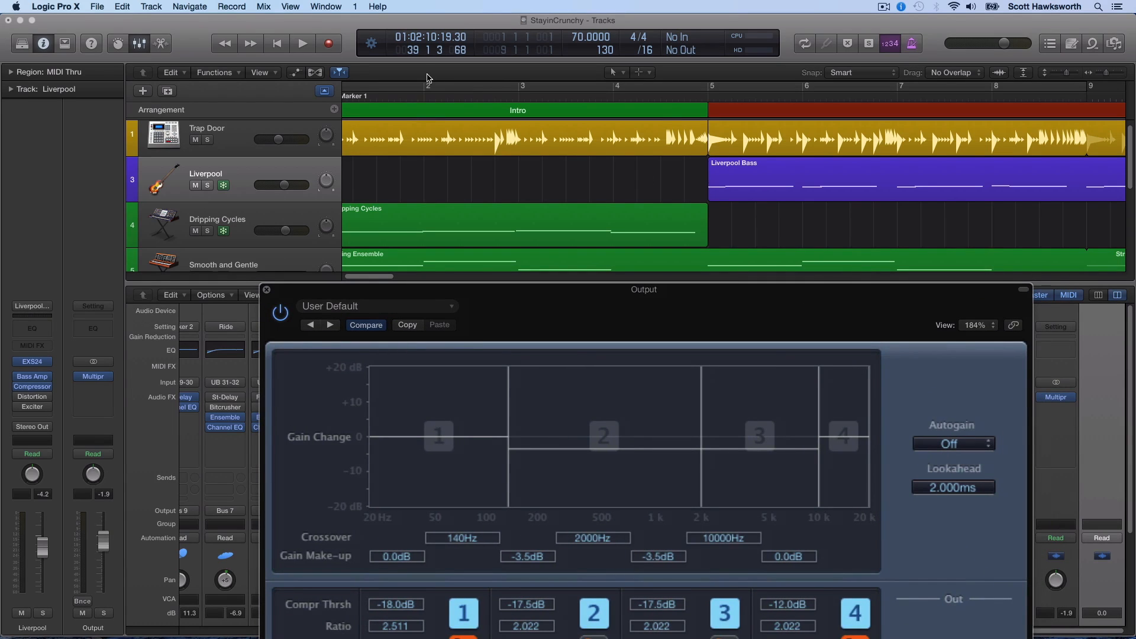
{"action": "left_click_drag", "start_coordinate": [444, 101], "coordinate": [423, 96]}
{"action": "left_click_drag", "start_coordinate": [505, 291], "coordinate": [401, 330]}
{"action": "key", "text": "space"}
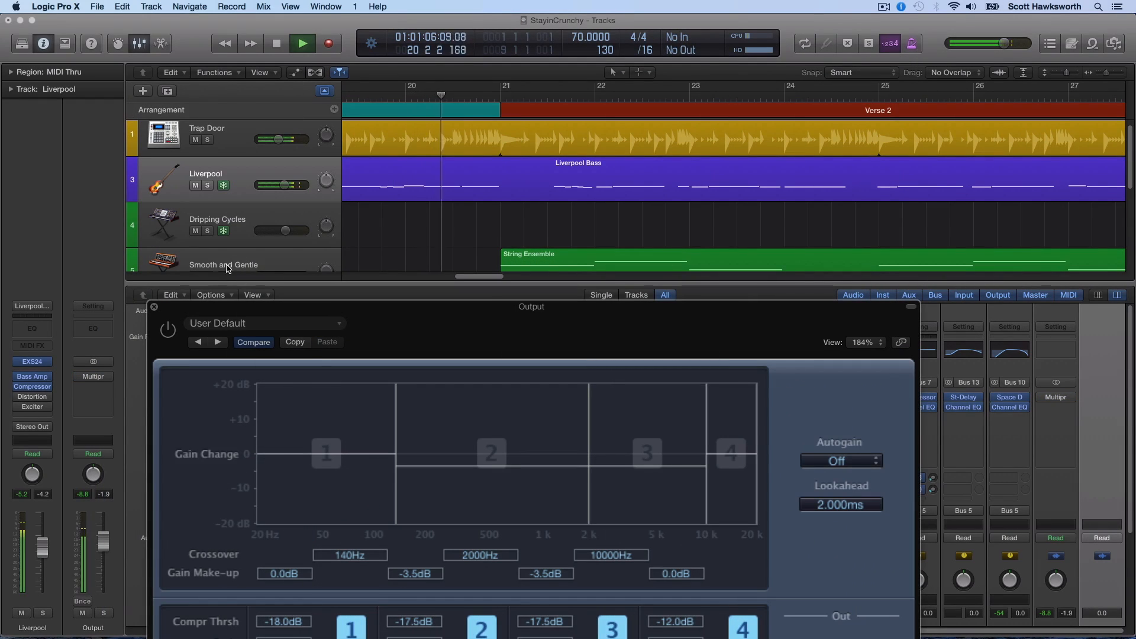
- Compare the mix with the Multipressor on and off during playback, keeping its full window in view and leaving it on
{"action": "left_click", "coordinate": [168, 330]}
{"action": "left_click_drag", "start_coordinate": [410, 313], "coordinate": [408, 45]}
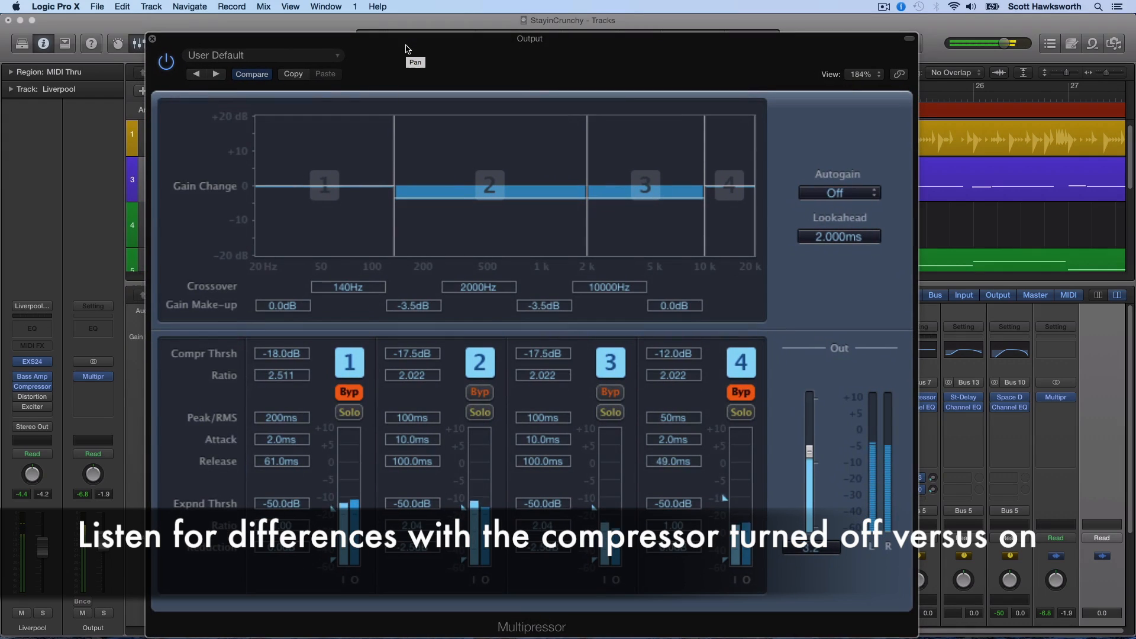
{"action": "left_click", "coordinate": [165, 62]}
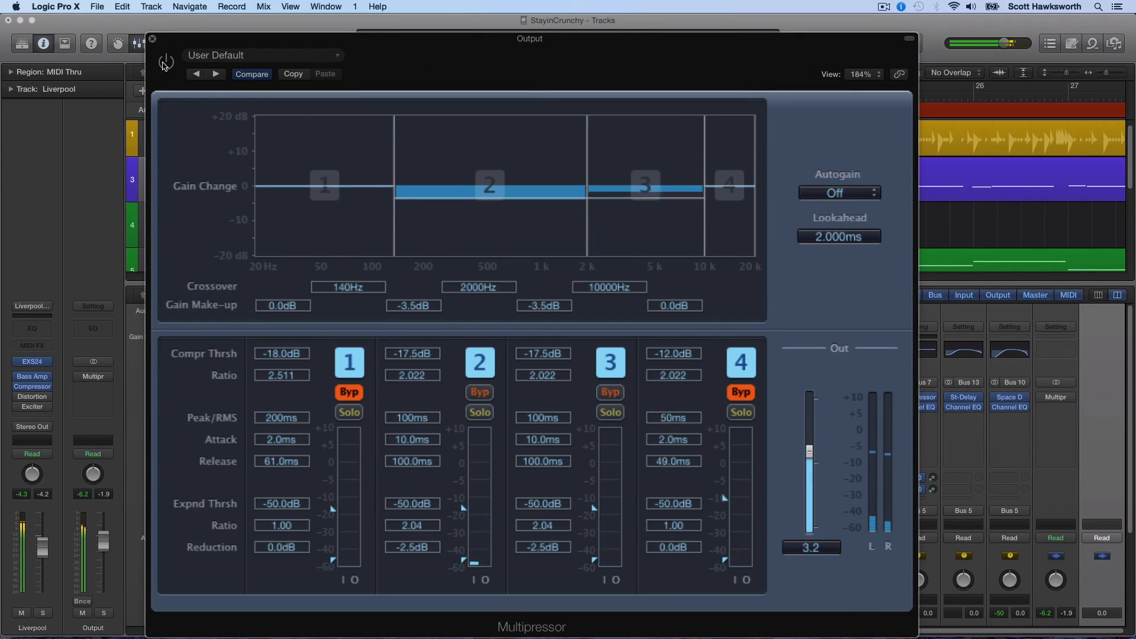
{"action": "left_click", "coordinate": [165, 63]}
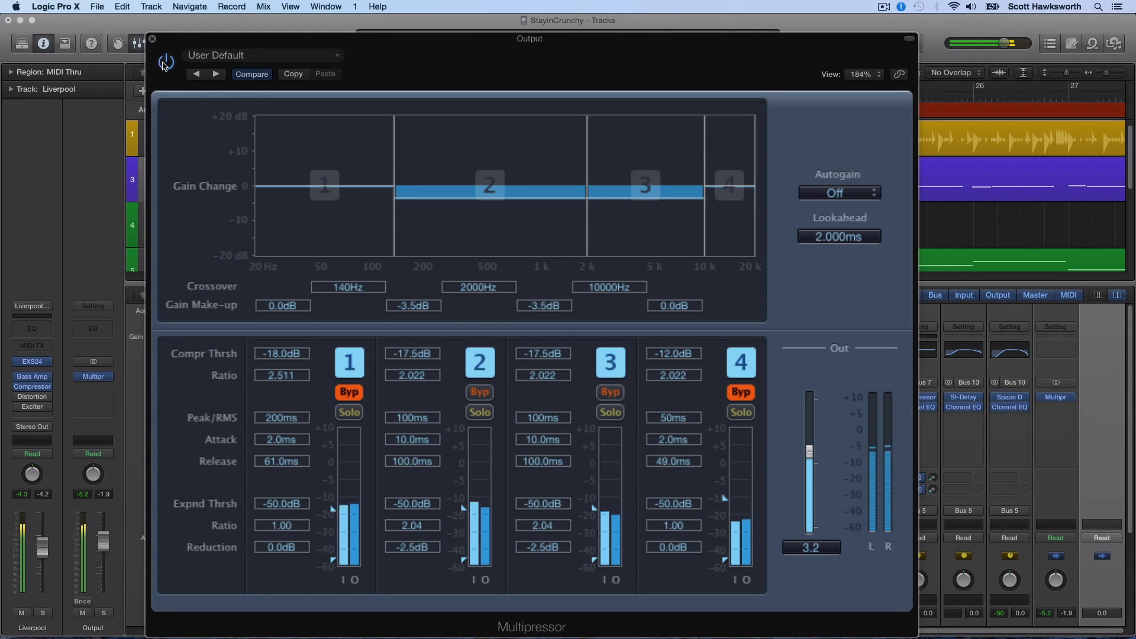
{"action": "left_click", "coordinate": [165, 62]}
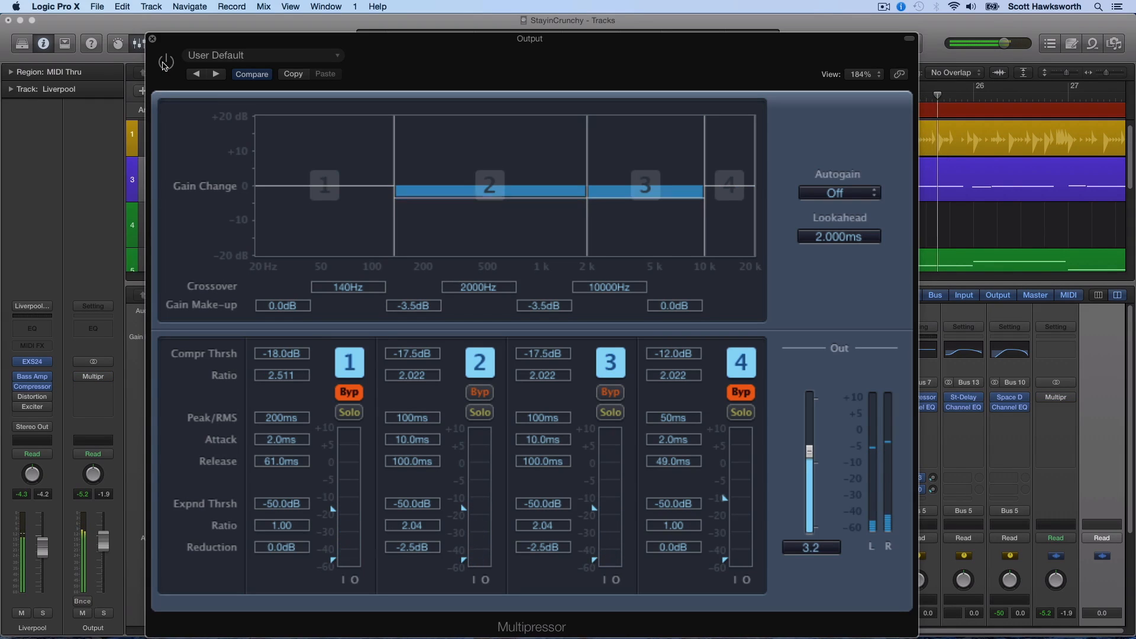
{"action": "left_click", "coordinate": [165, 63]}
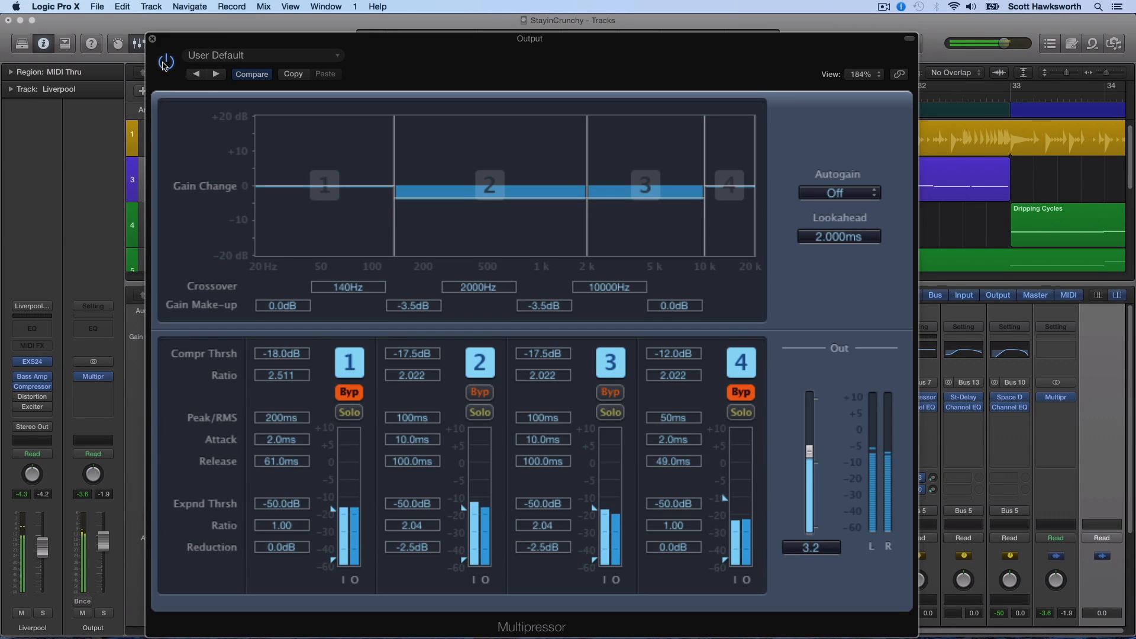
- Stop playback and reposition the Multipressor window so that all its band controls are visible
{"action": "left_click_drag", "start_coordinate": [232, 40], "coordinate": [227, 193]}
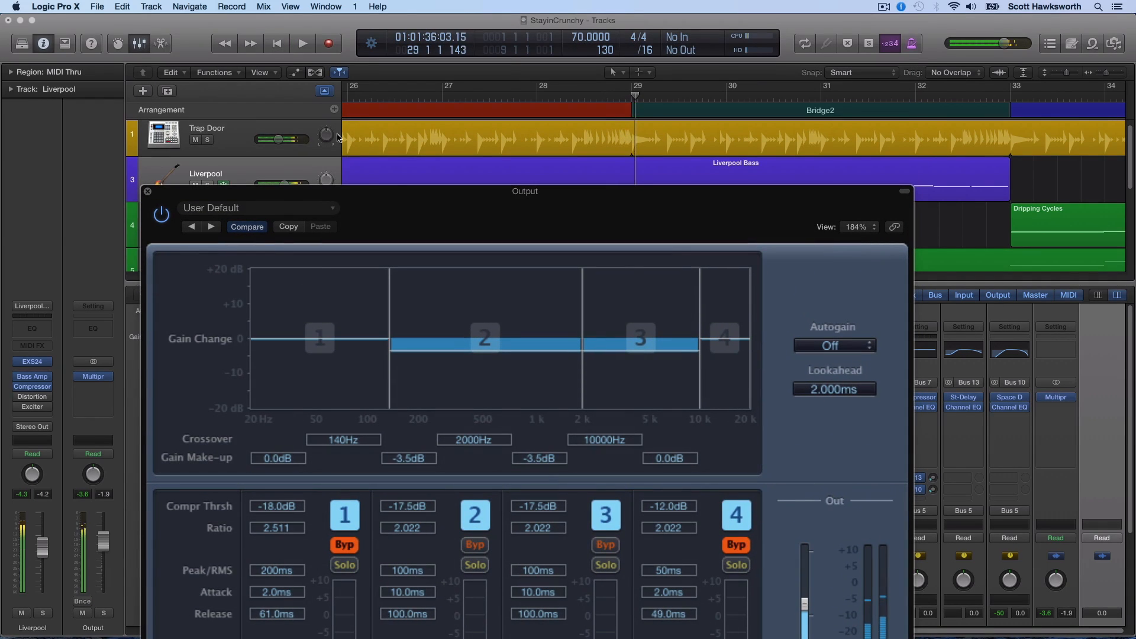
{"action": "left_click_drag", "start_coordinate": [405, 210], "coordinate": [428, 107]}
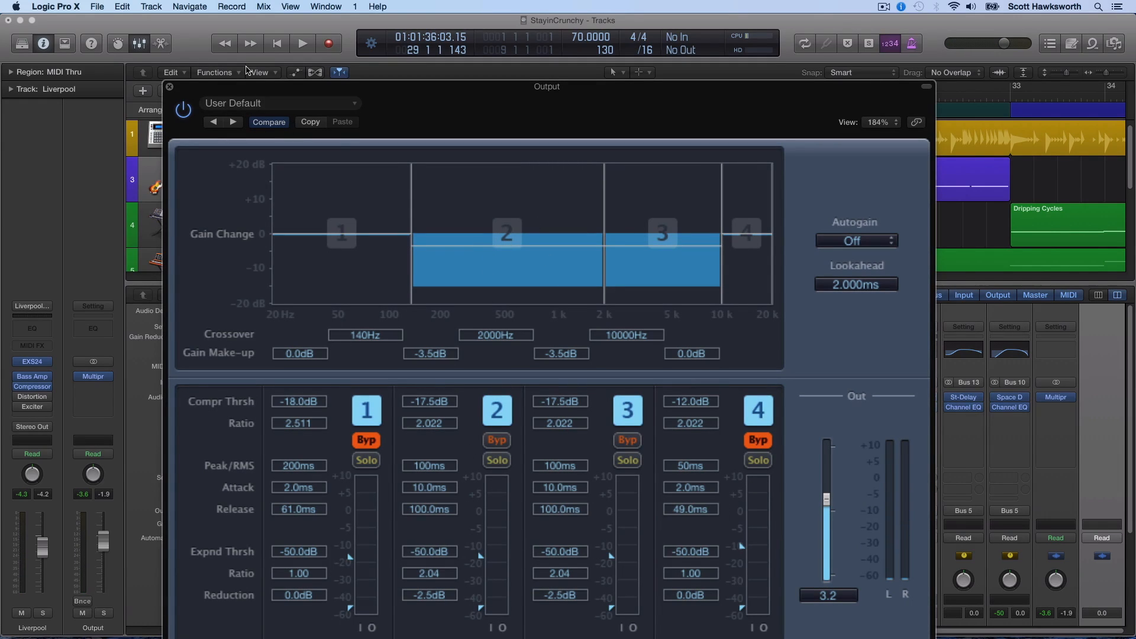
{"action": "left_click_drag", "start_coordinate": [216, 92], "coordinate": [192, 46]}
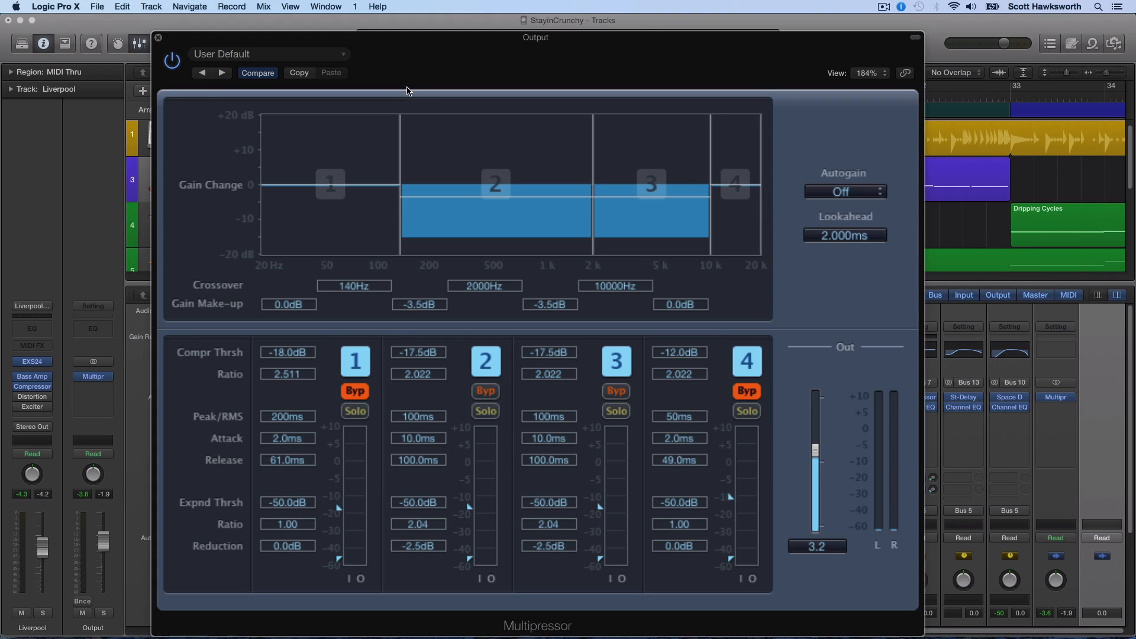
{"action": "mouse_move", "coordinate": [414, 51]}
{"action": "left_mouse_down"}
{"action": "mouse_move", "coordinate": [378, 129]}
{"action": "mouse_move", "coordinate": [446, 41]}
{"action": "mouse_move", "coordinate": [433, 46]}
{"action": "left_mouse_up"}
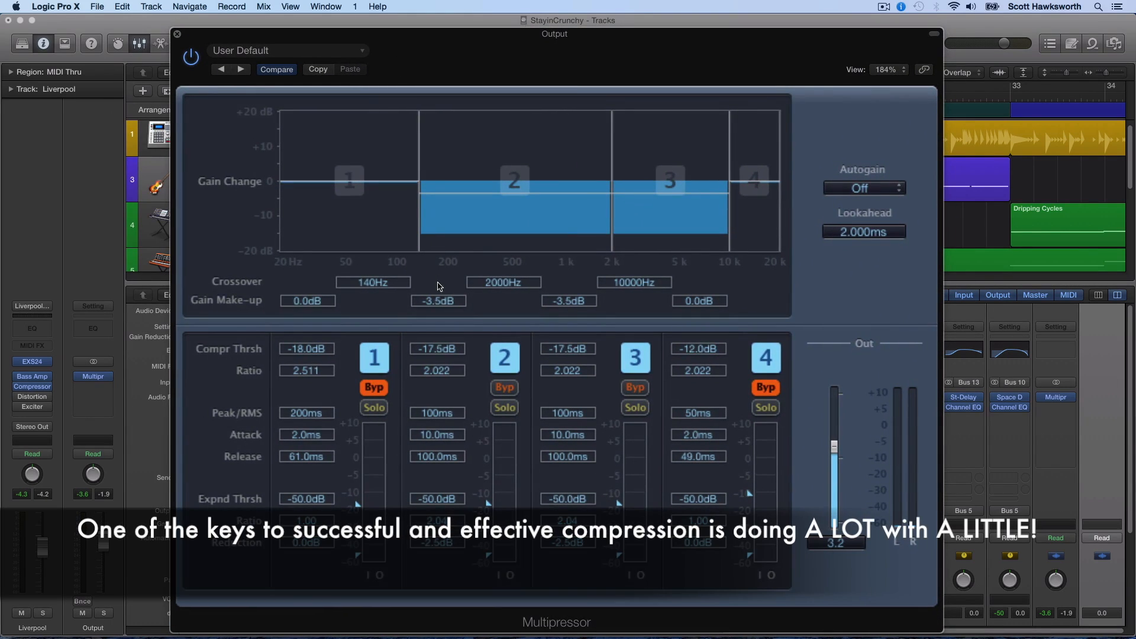
- Close the Multipressor window and play the song from bar 1
{"action": "left_click", "coordinate": [176, 34]}
{"action": "left_click_drag", "start_coordinate": [522, 281], "coordinate": [387, 285]}
{"action": "left_click", "coordinate": [458, 95]}
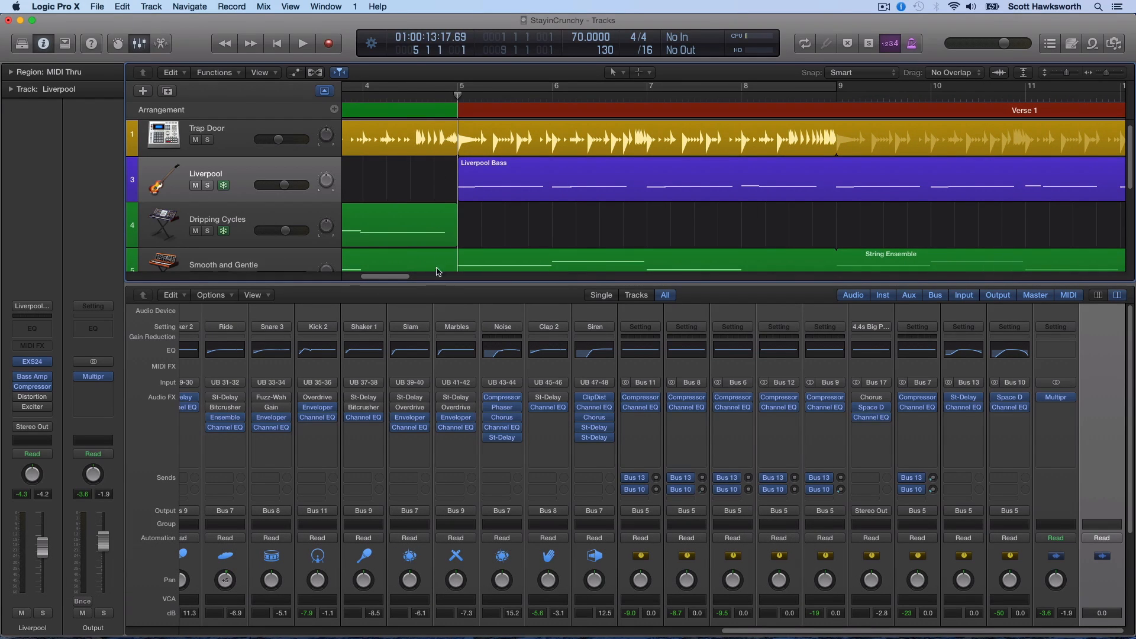
{"action": "left_click_drag", "start_coordinate": [397, 278], "coordinate": [373, 282]}
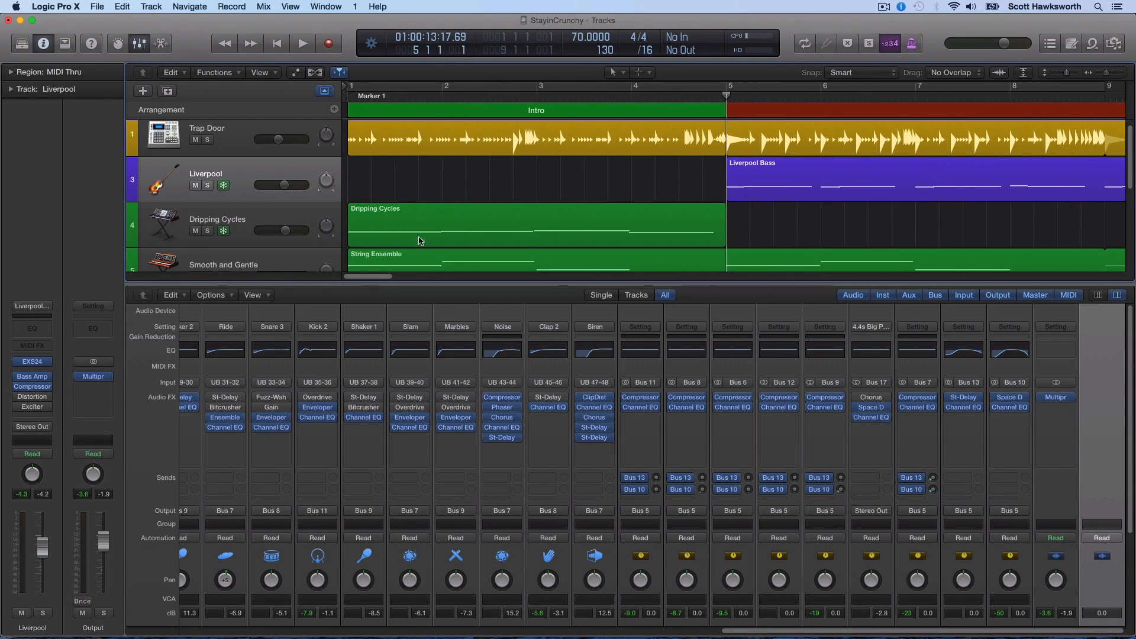
{"action": "left_click", "coordinate": [356, 97]}
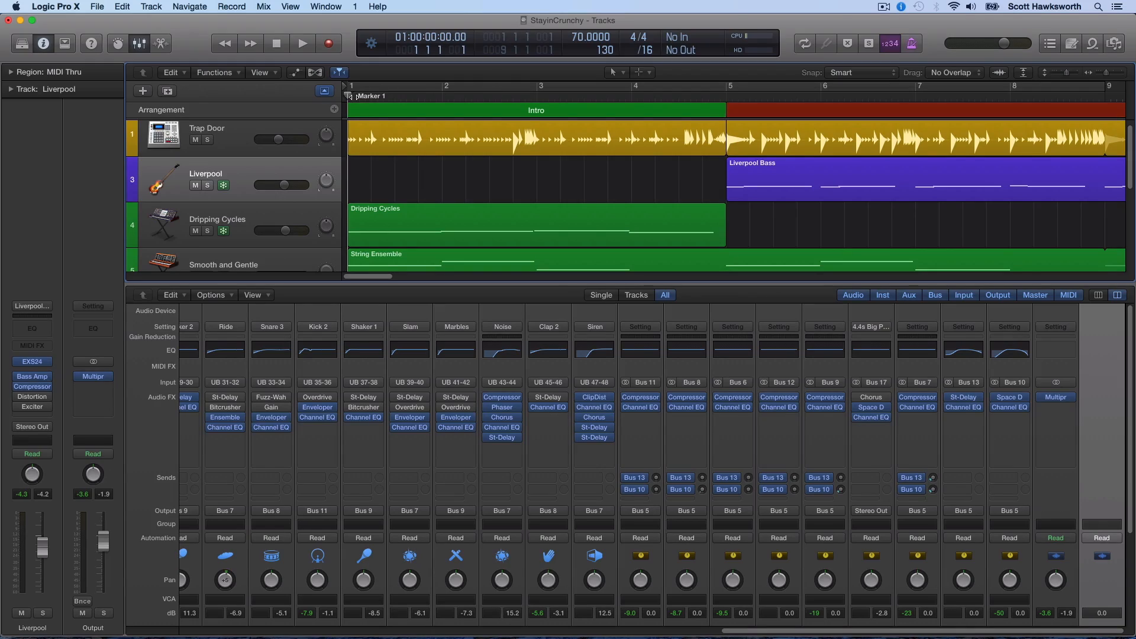
{"action": "left_click", "coordinate": [304, 44]}
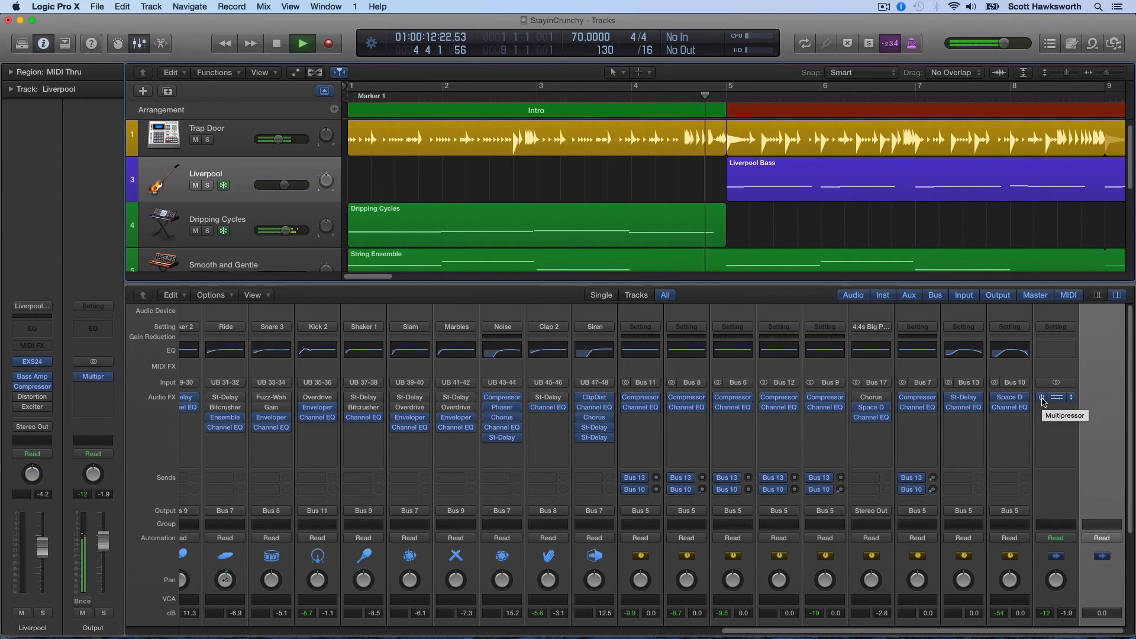
- Compare the mix with the Output channel's Multipressor insert bypassed and active, leave it active, and stop playback
{"action": "left_click", "coordinate": [1042, 400]}
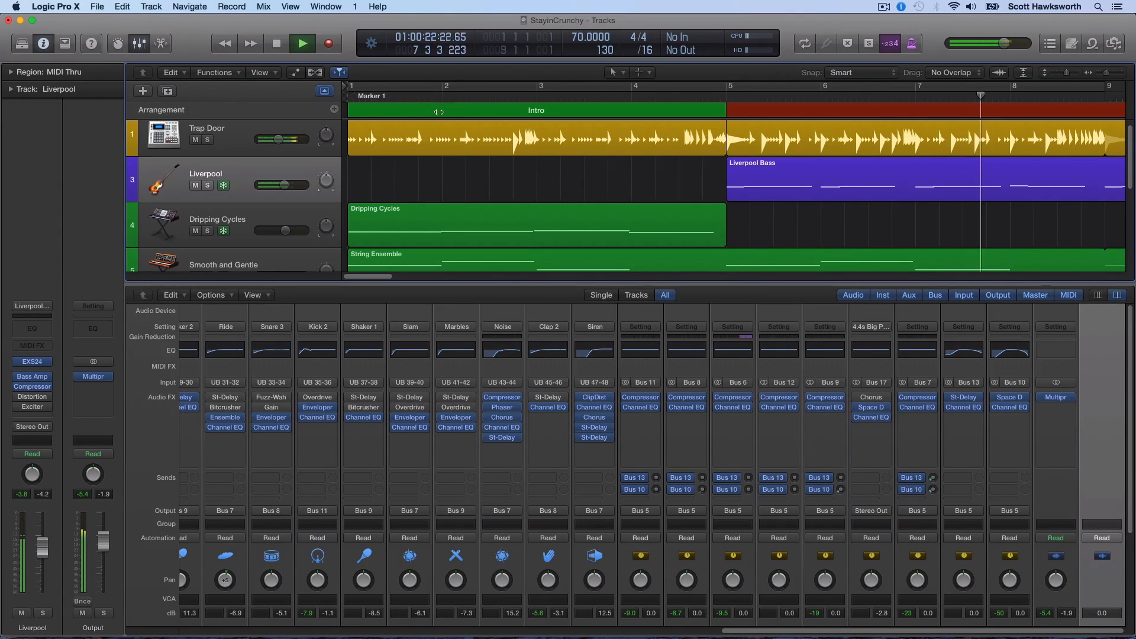
{"action": "left_click", "coordinate": [1043, 398]}
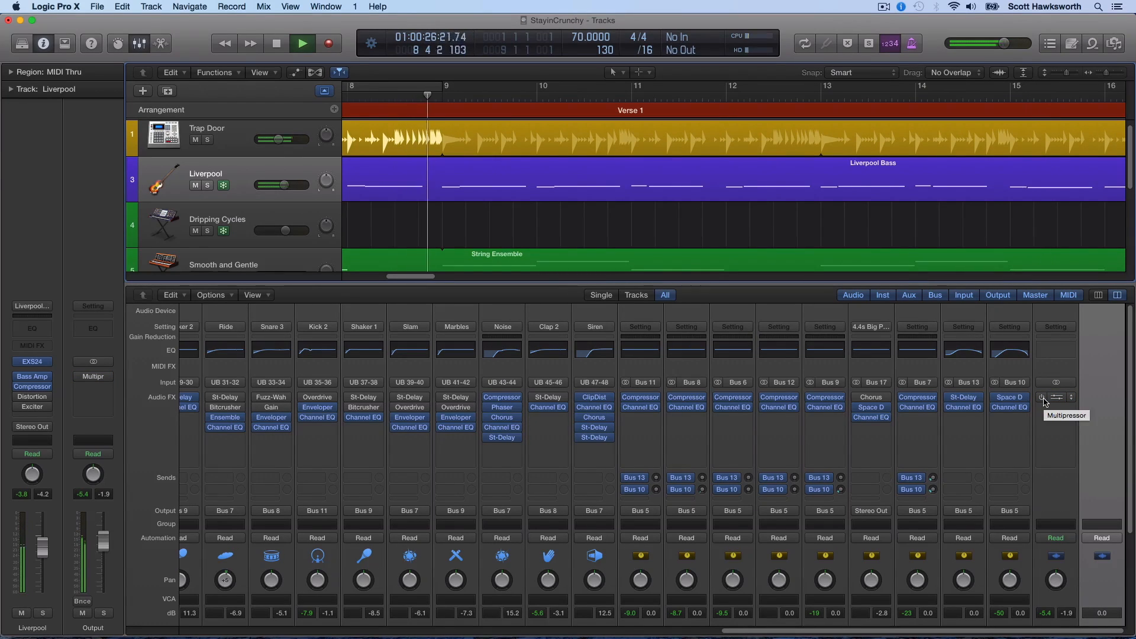
{"action": "left_click", "coordinate": [1043, 399]}
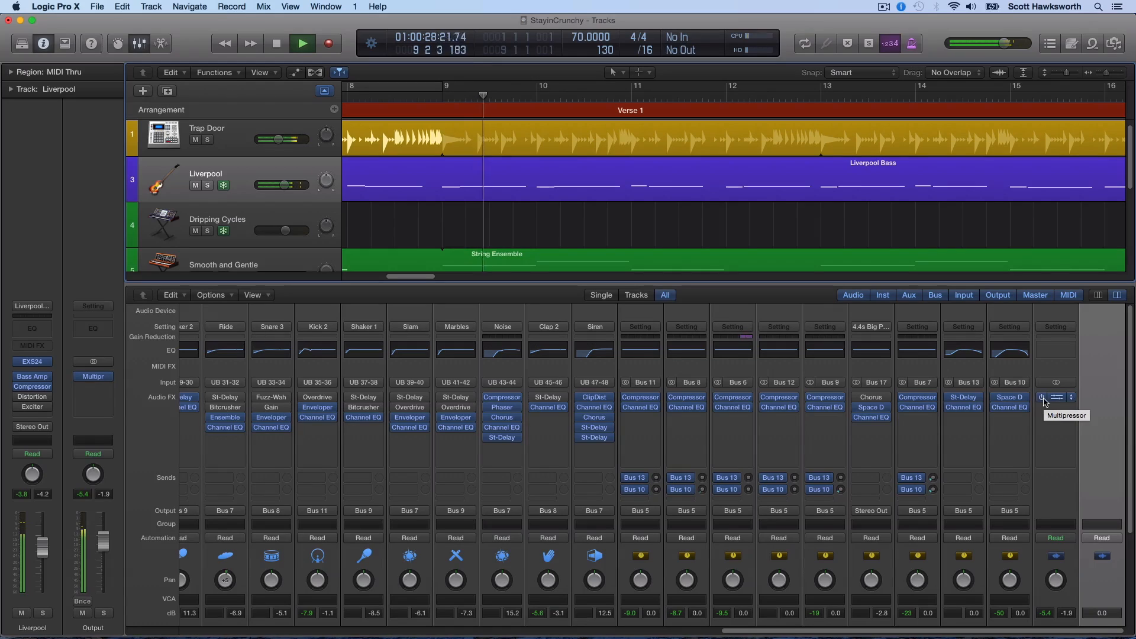
{"action": "left_click", "coordinate": [273, 43]}
- Reopen the Multipressor from the Output channel strip's audio effect slot
{"action": "scroll", "coordinate": [492, 496], "scroll_direction": "down", "scroll_amount": 5}
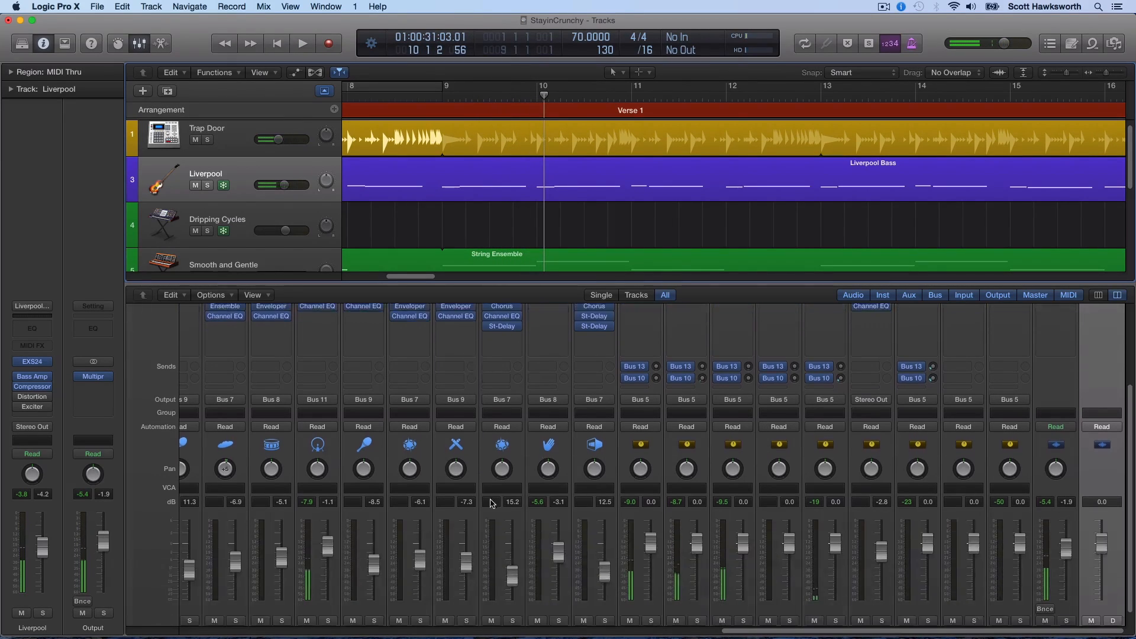
{"action": "scroll", "coordinate": [846, 435], "scroll_direction": "up", "scroll_amount": 5}
{"action": "mouse_move", "coordinate": [1057, 400]}
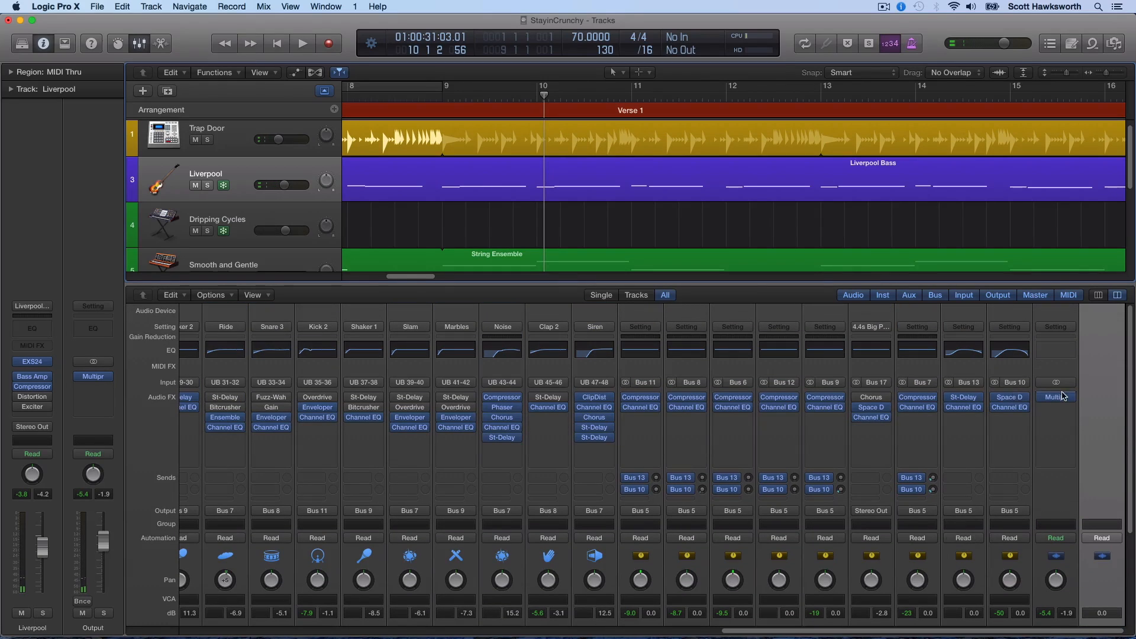
{"action": "left_click", "coordinate": [1057, 400]}
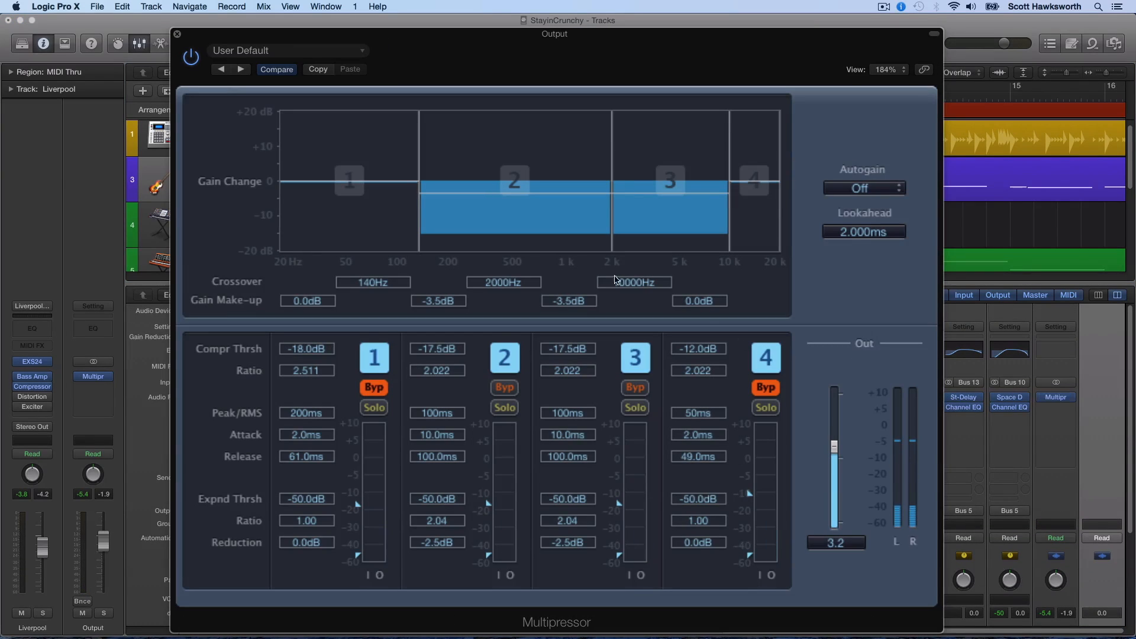